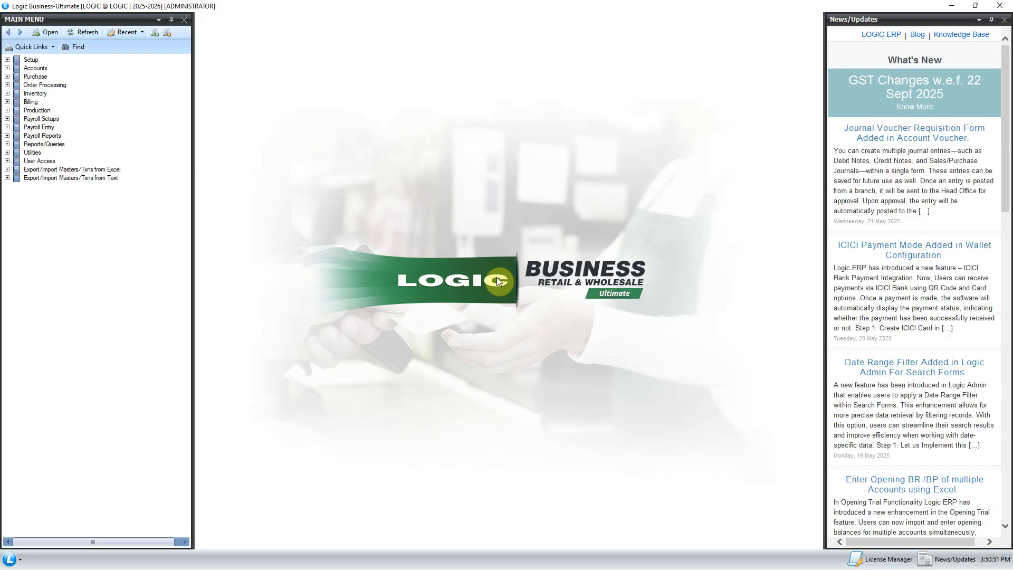
Open the Party Wise Billing Locks form from the party-wise settings in Setup
{"action": "left_click", "coordinate": [31, 60]}
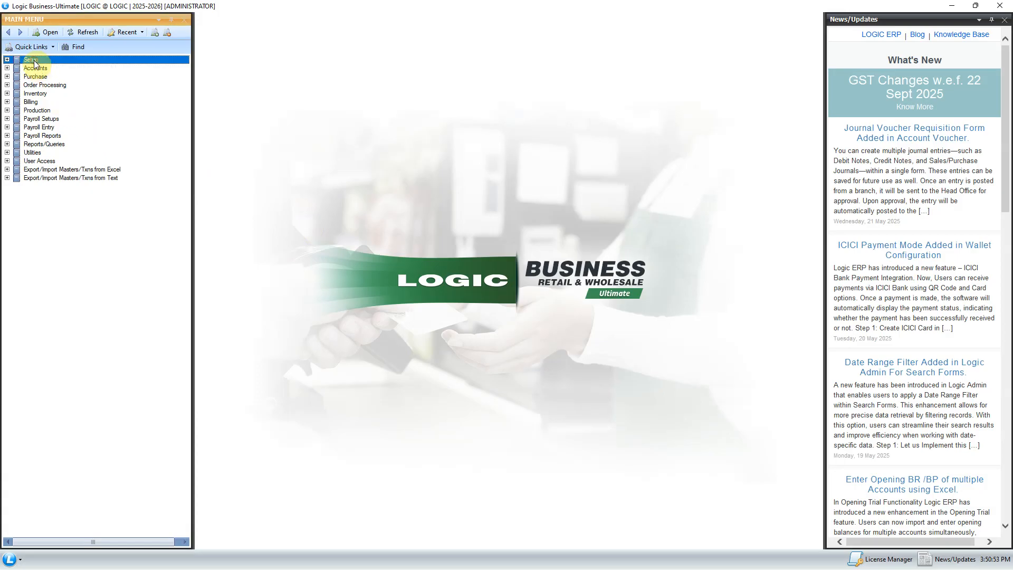
{"action": "left_click", "coordinate": [7, 59]}
{"action": "left_click", "coordinate": [56, 102]}
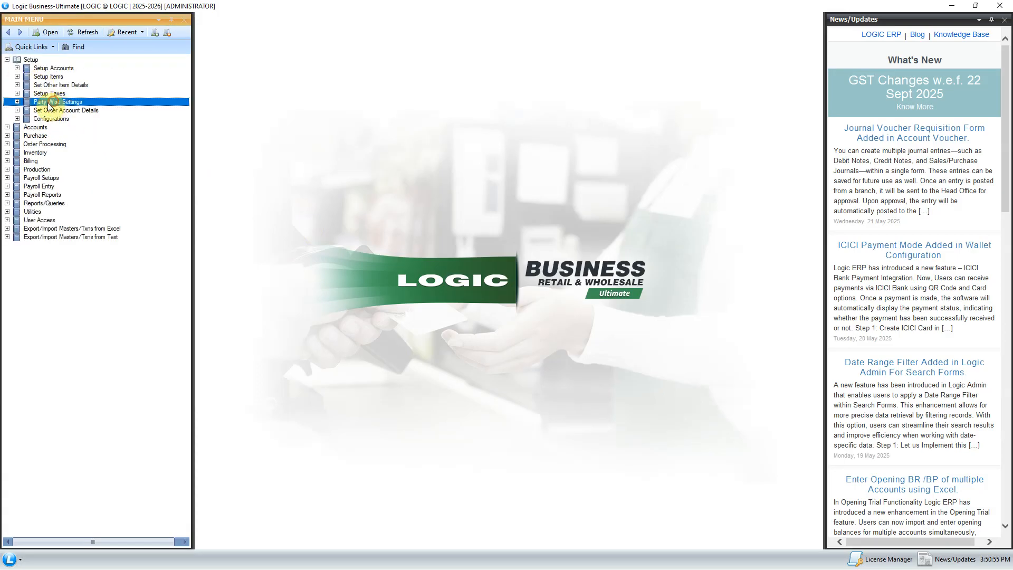
{"action": "left_click", "coordinate": [17, 102]}
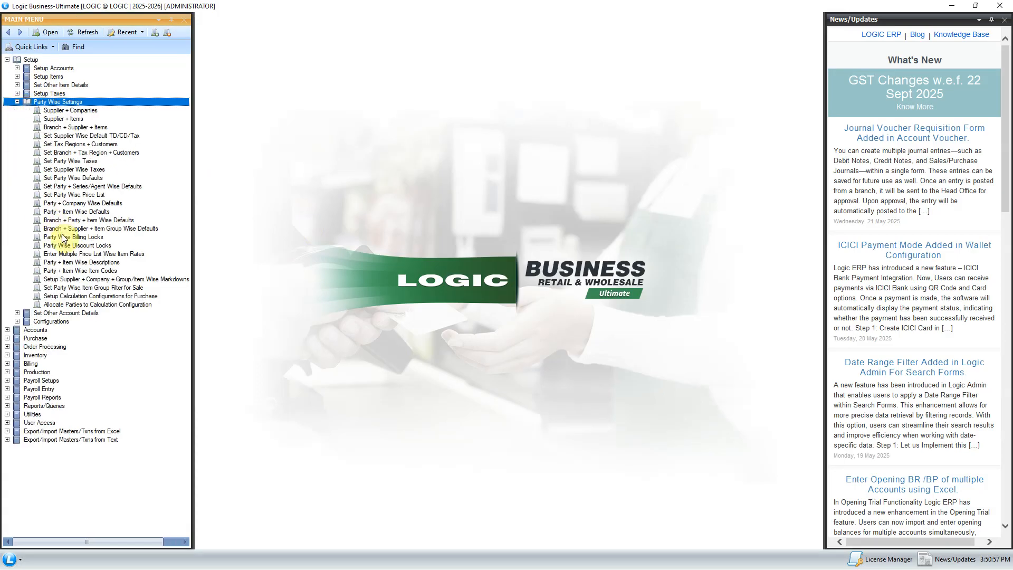
{"action": "left_click", "coordinate": [121, 237]}
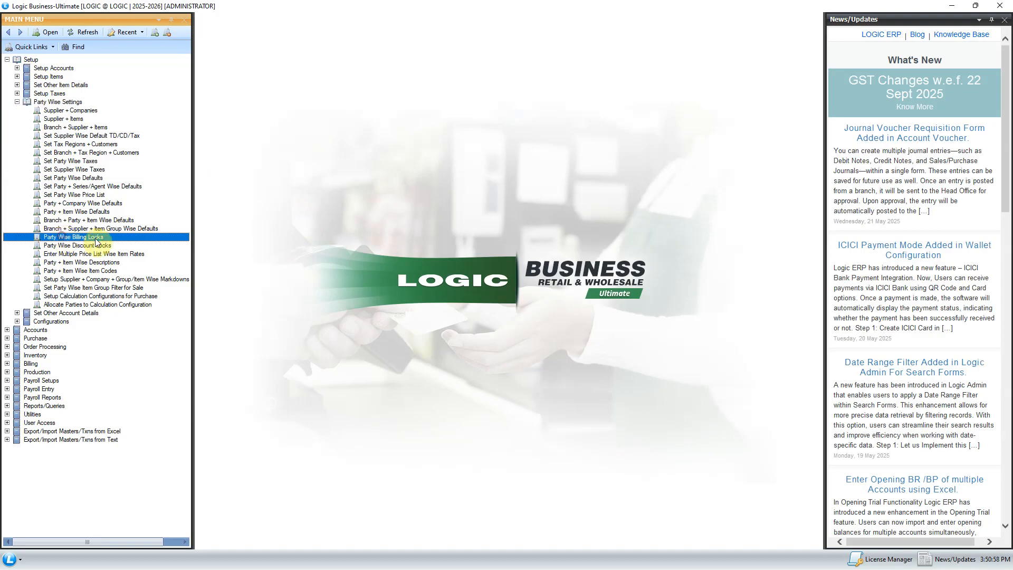
{"action": "double_click", "coordinate": [122, 238]}
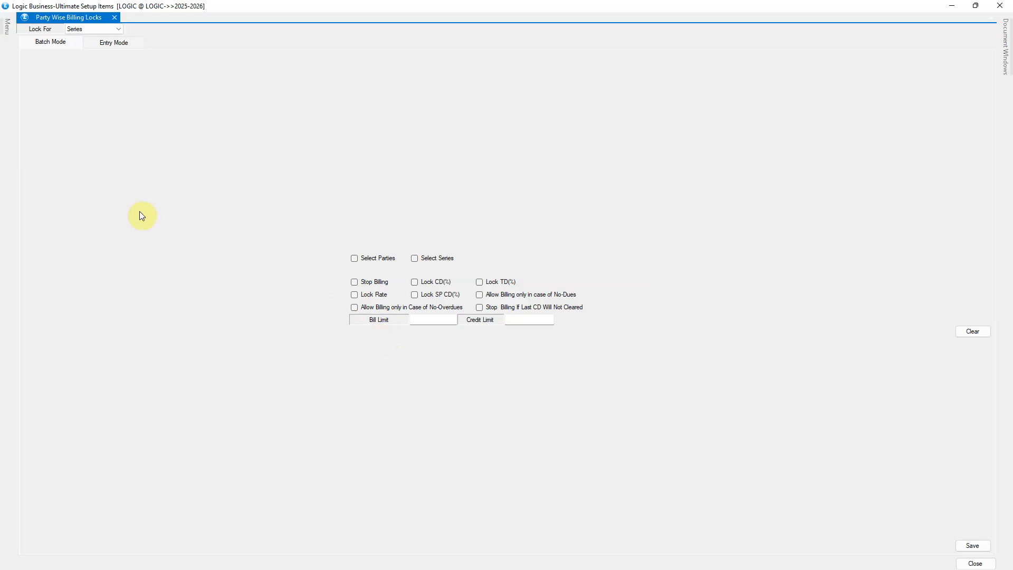
Set the lock to apply for Series and select LOGIC ERP as the party
{"action": "left_click", "coordinate": [114, 31]}
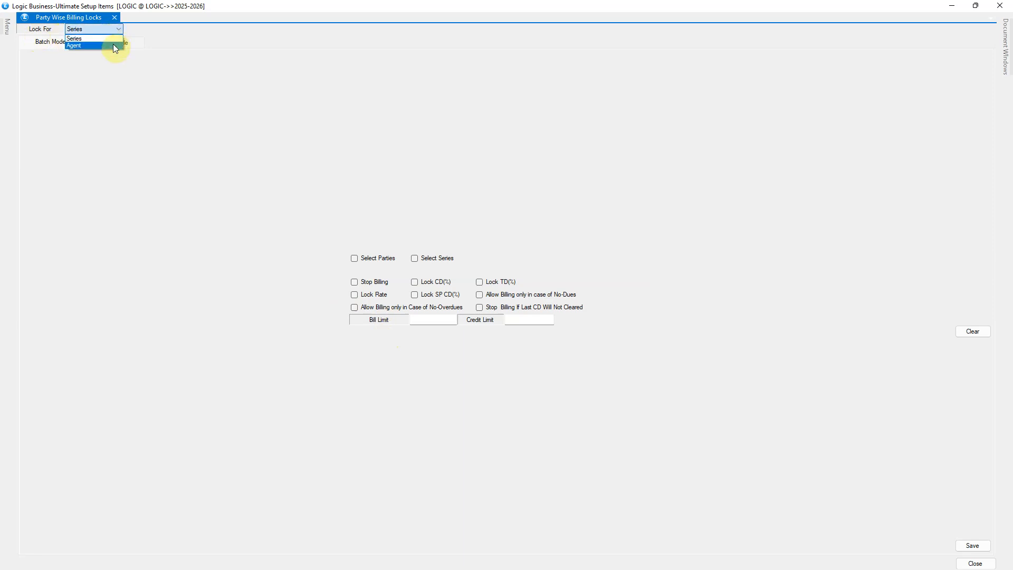
{"action": "left_click", "coordinate": [105, 39]}
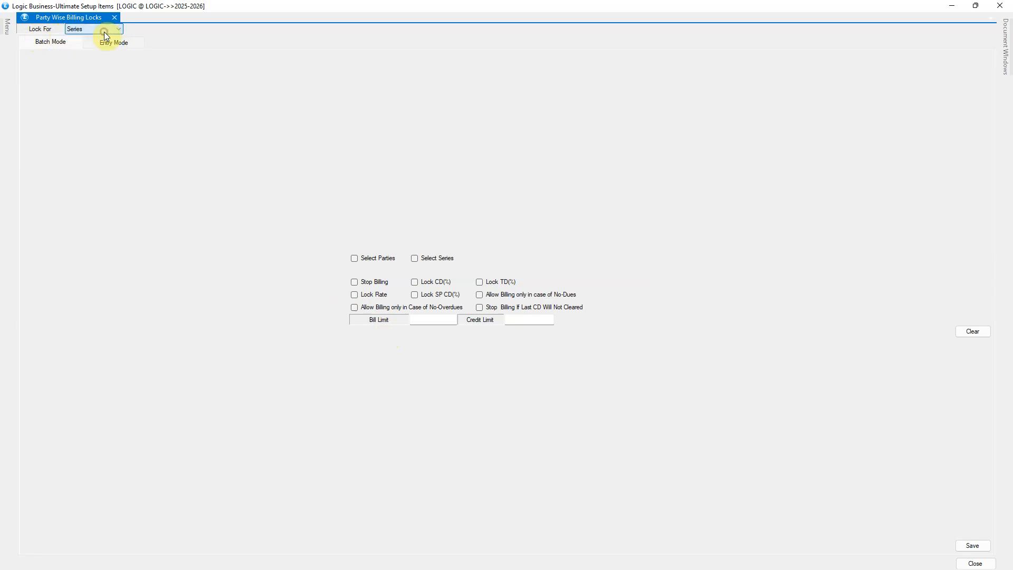
{"action": "left_click", "coordinate": [368, 261]}
{"action": "left_click", "coordinate": [337, 311]}
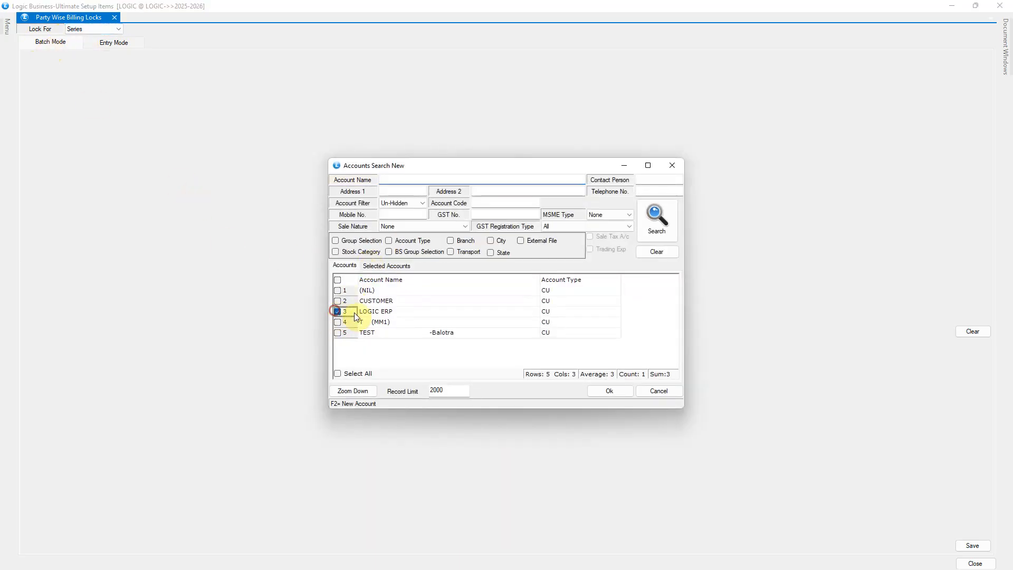
{"action": "left_click", "coordinate": [603, 388]}
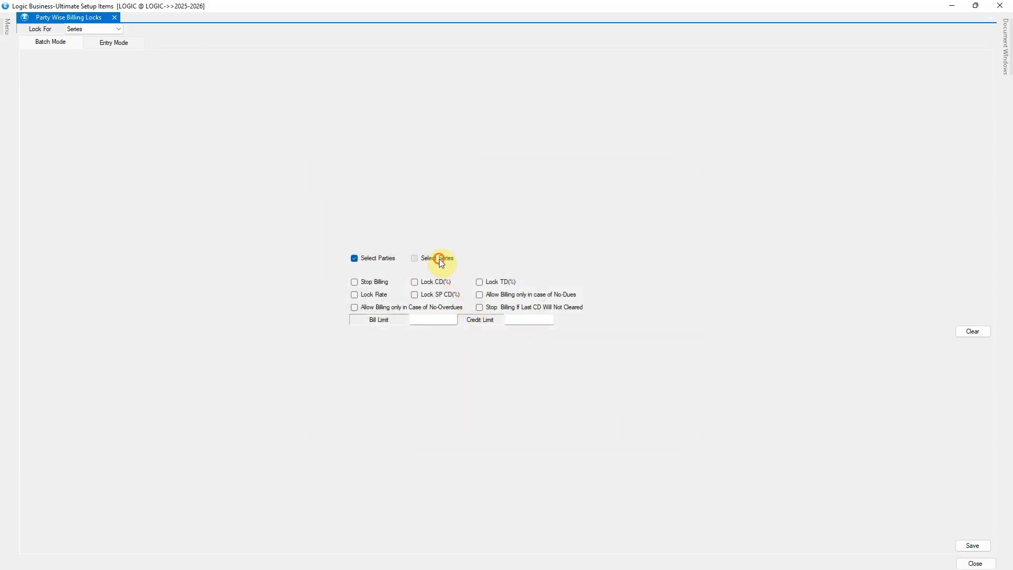
Select the R -SL series for the billing lock
{"action": "left_click", "coordinate": [441, 262]}
{"action": "left_click", "coordinate": [410, 306]}
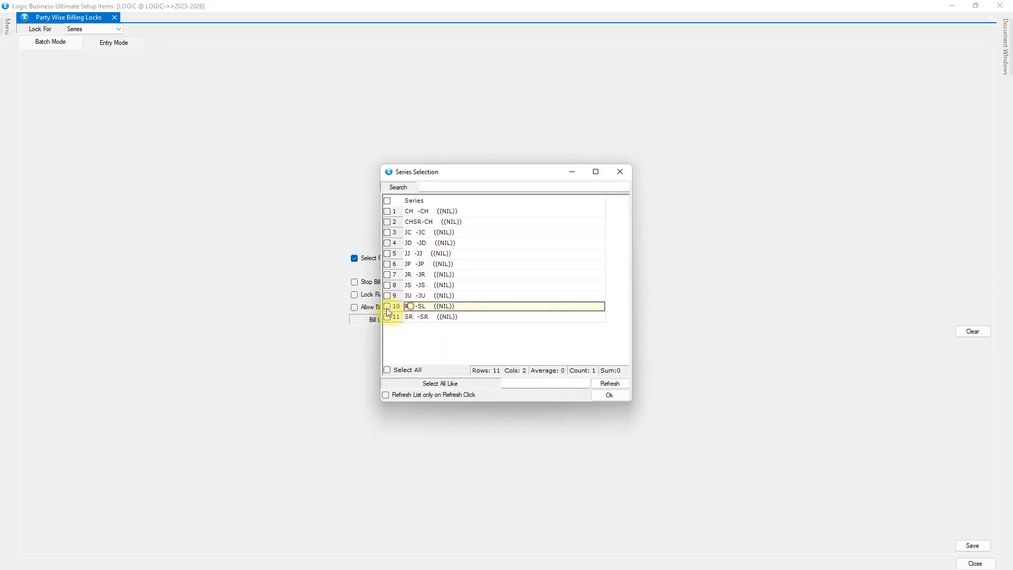
{"action": "left_click", "coordinate": [609, 395]}
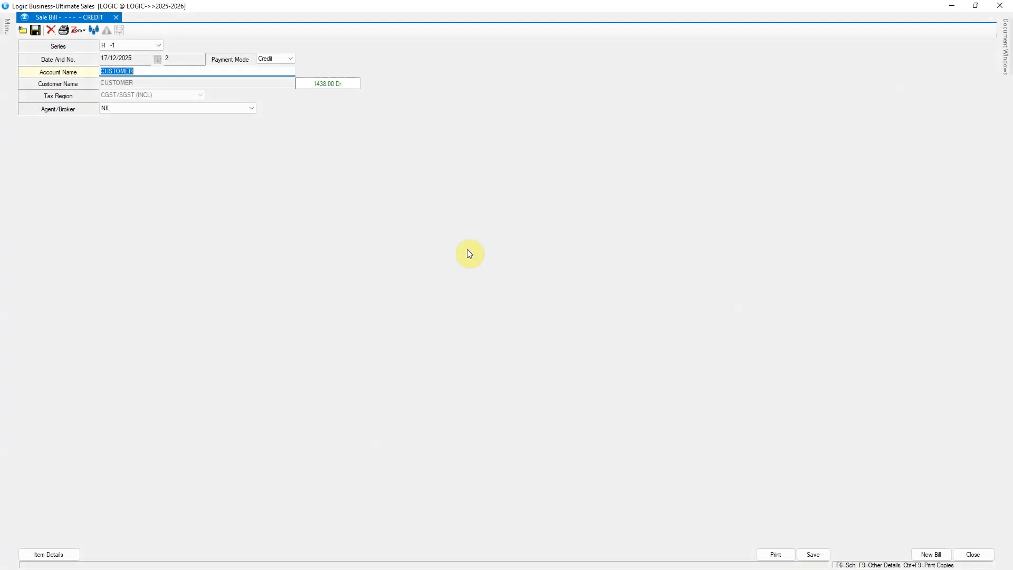
Test the Stop Billing lock by trying to make a credit sale bill in series R for LOGIC ERP
{"action": "type", "text": "LO"}
{"action": "key", "text": "Return"}
{"action": "key", "text": "Return"}
{"action": "key", "text": "Return"}
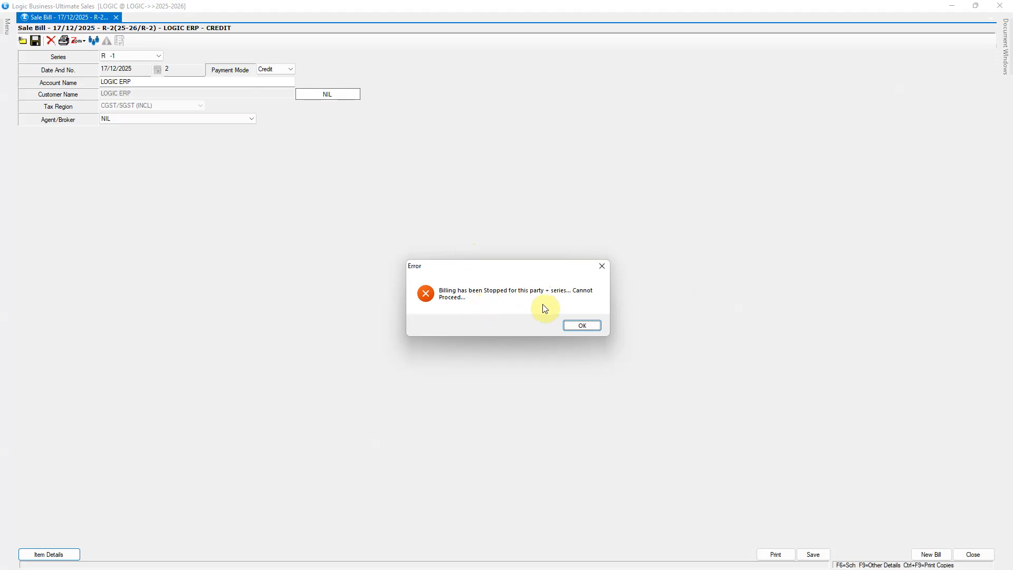
{"action": "left_click", "coordinate": [577, 326]}
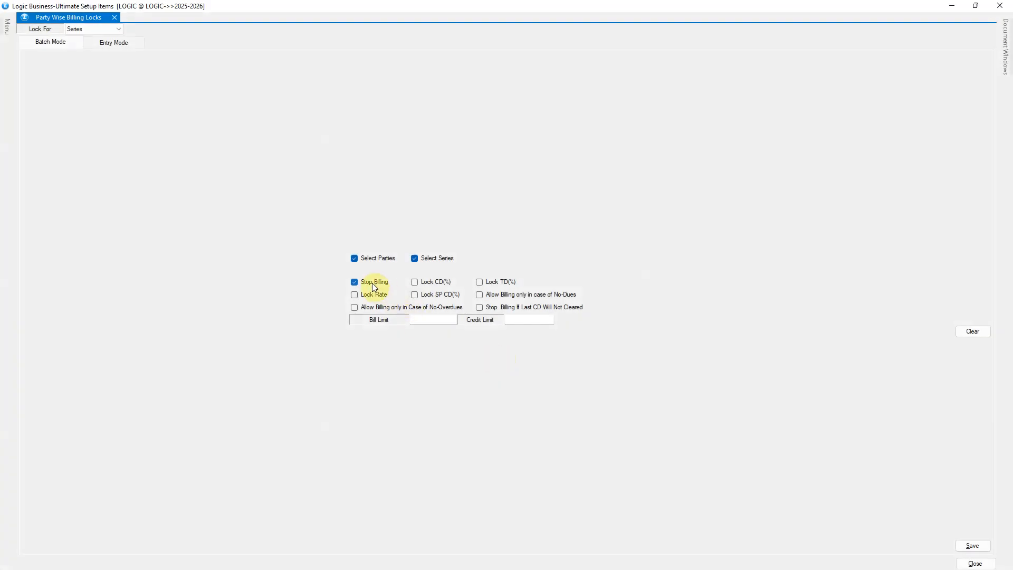
Turn off Stop Billing, enable Lock Rate and Allow Billing only in case of No-Dues, and save the locks
{"action": "left_click", "coordinate": [372, 283]}
{"action": "left_click", "coordinate": [379, 297]}
{"action": "left_click", "coordinate": [530, 296]}
{"action": "key", "text": "alt+s"}
{"action": "left_click", "coordinate": [495, 328]}
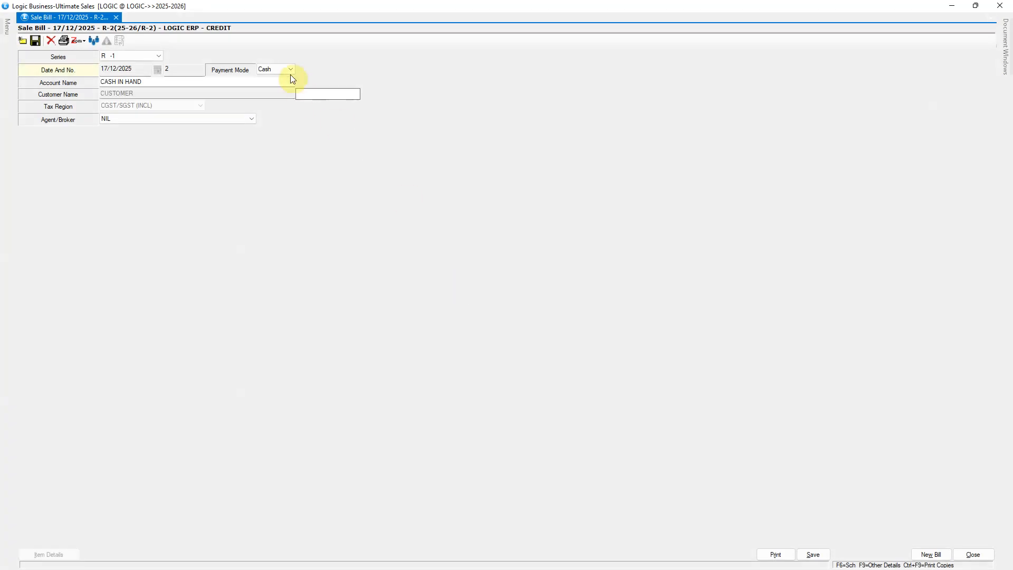
Set the sale bill's payment mode to Credit and its account to LOGIC ERP, and open the item details
{"action": "left_click", "coordinate": [290, 70]}
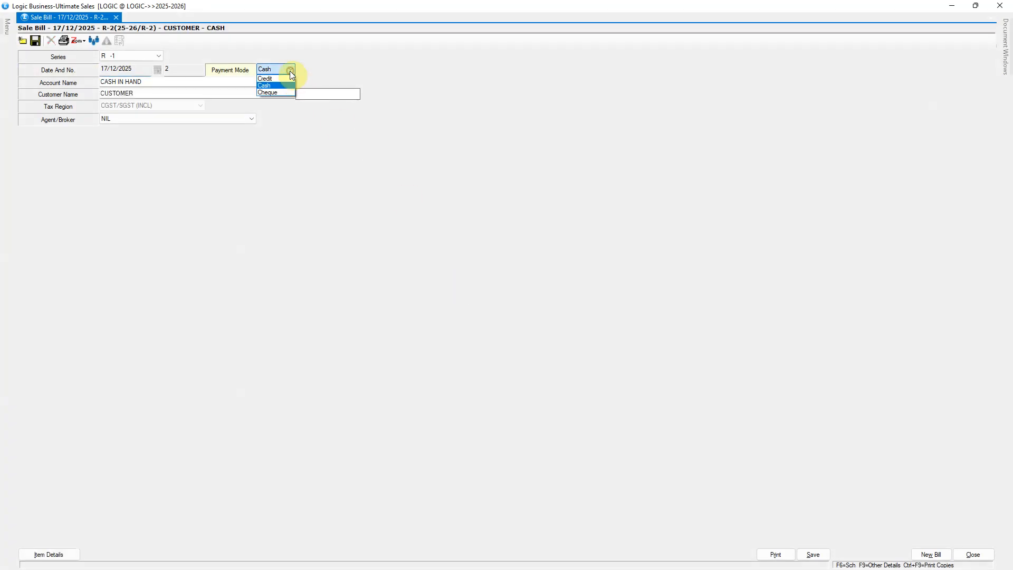
{"action": "key", "text": "Return"}
{"action": "type", "text": "LOGI"}
{"action": "key", "text": "Return"}
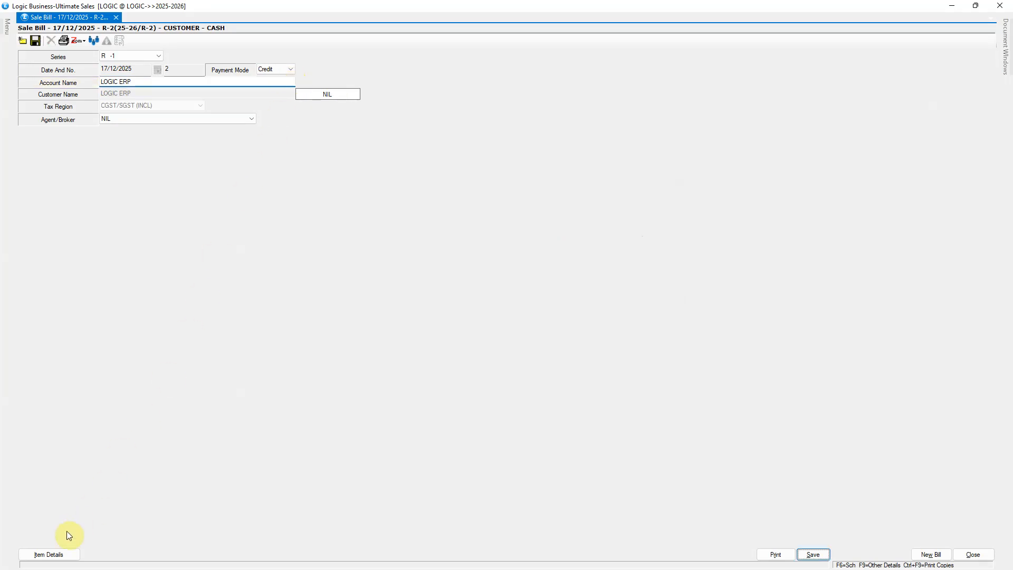
{"action": "left_click", "coordinate": [50, 554]}
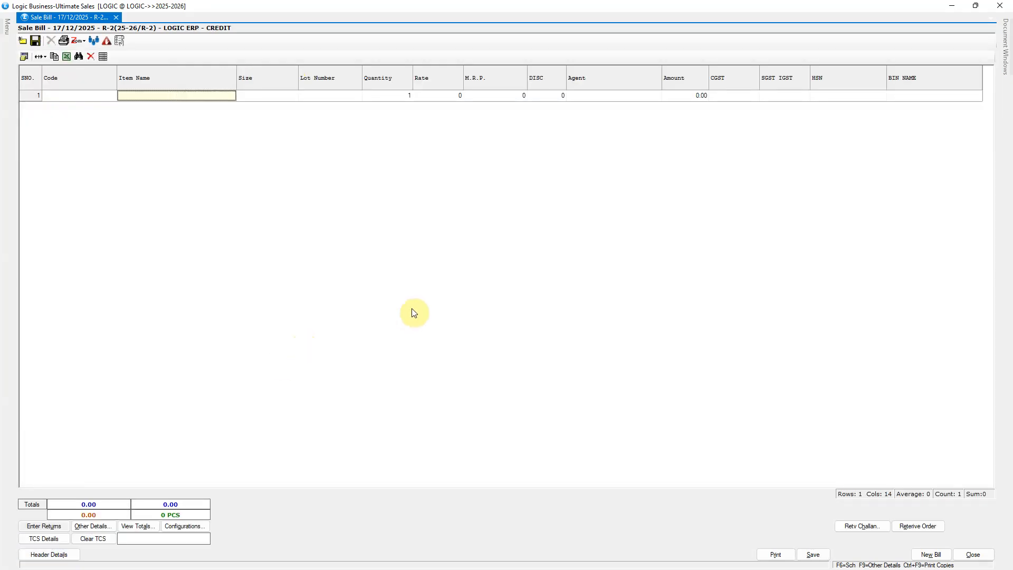
Add item 978890-OP B with quantity 1 to the bill and try to change its rate
{"action": "key", "text": "Return"}
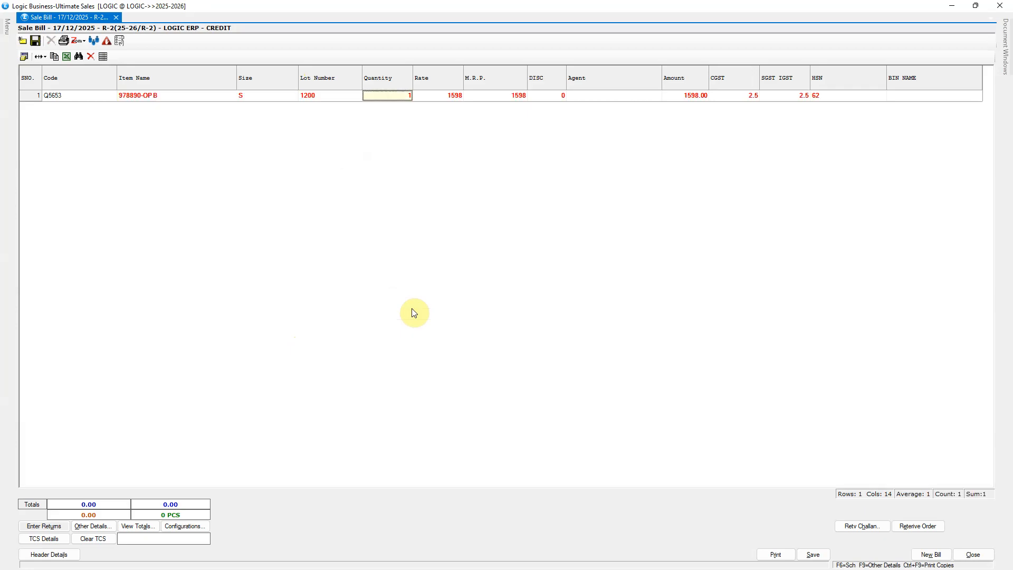
{"action": "key", "text": "Return"}
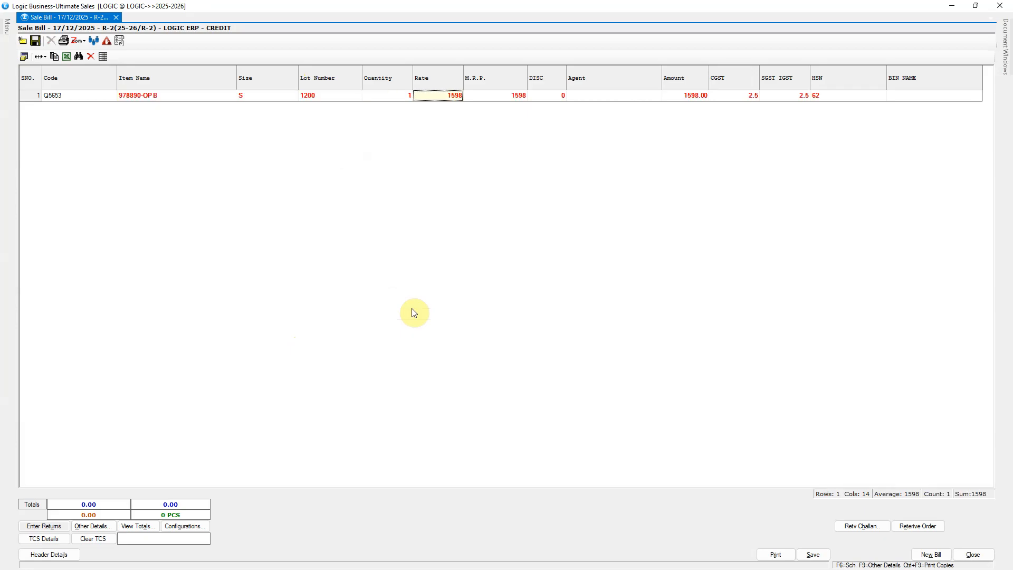
{"action": "key", "text": "f"}
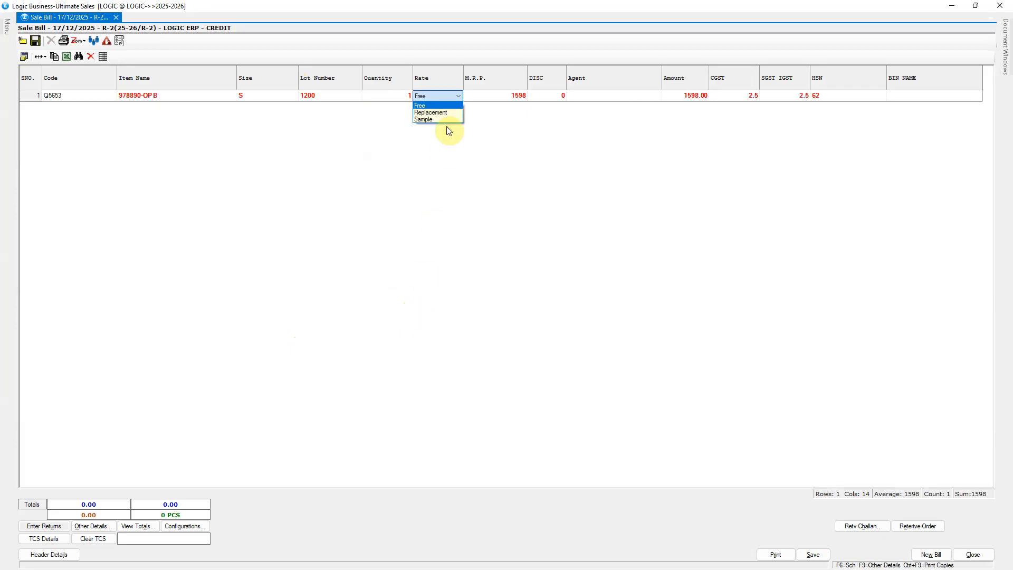
{"action": "left_click", "coordinate": [451, 97]}
{"action": "left_click", "coordinate": [494, 99]}
{"action": "left_click", "coordinate": [424, 99]}
Complete the item row and save the bill as a credit sale
{"action": "key", "text": "Return"}
{"action": "key", "text": "Return"}
{"action": "key", "text": "alt+s"}
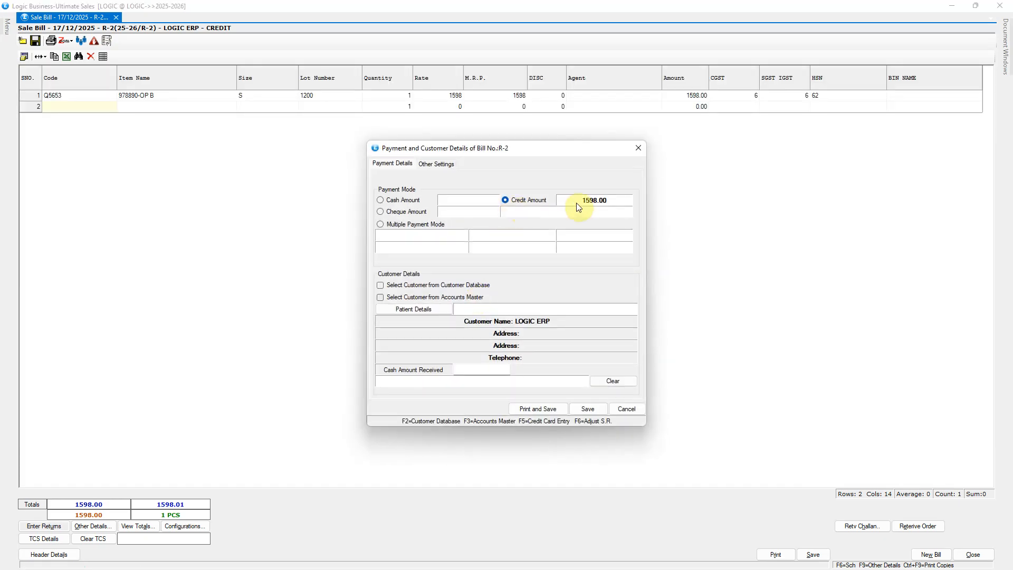
{"action": "left_click", "coordinate": [587, 408]}
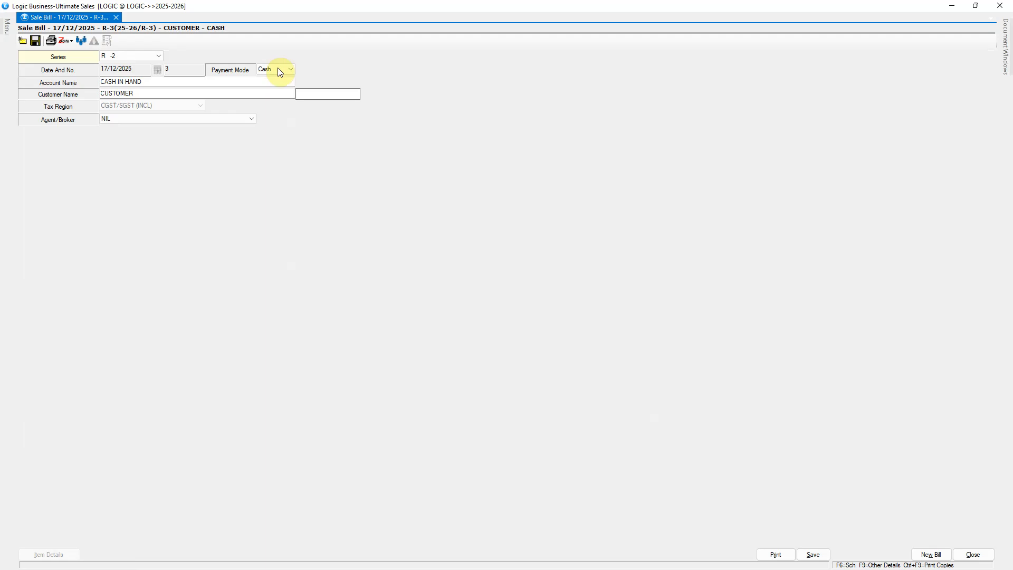
Test the No-Dues lock by trying to make another credit bill for LOGIC ERP, continuing without a GST number
{"action": "left_click", "coordinate": [277, 71]}
{"action": "left_click", "coordinate": [278, 78]}
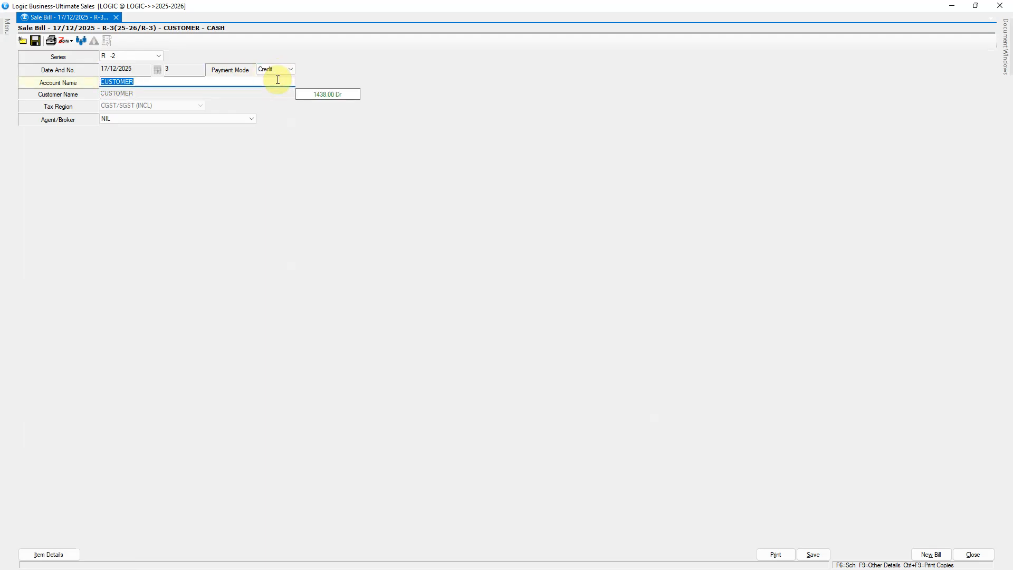
{"action": "type", "text": "LOGIC"}
{"action": "key", "text": "Return"}
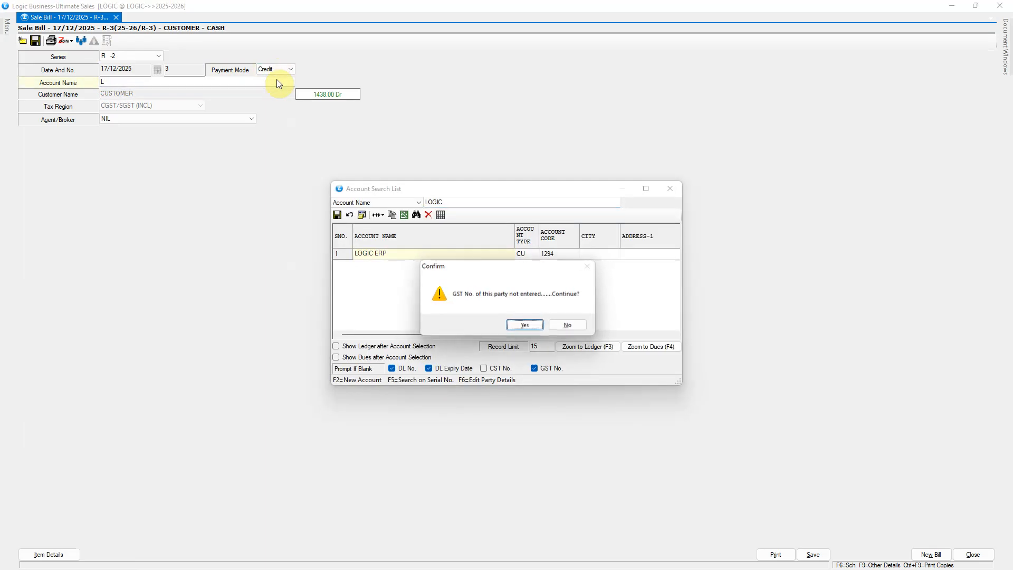
{"action": "key", "text": "Return"}
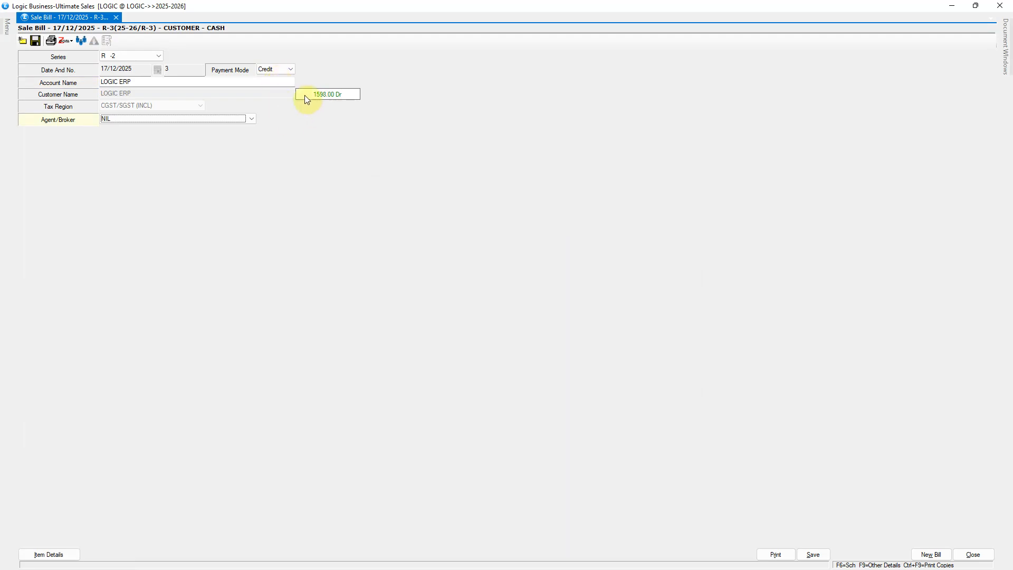
{"action": "key", "text": "Return"}
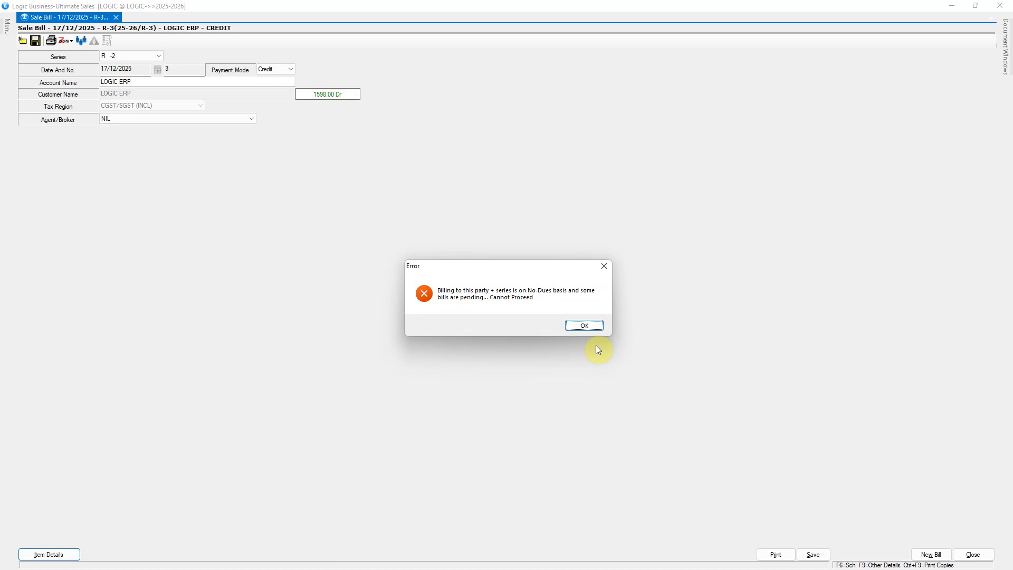
{"action": "left_click", "coordinate": [584, 325]}
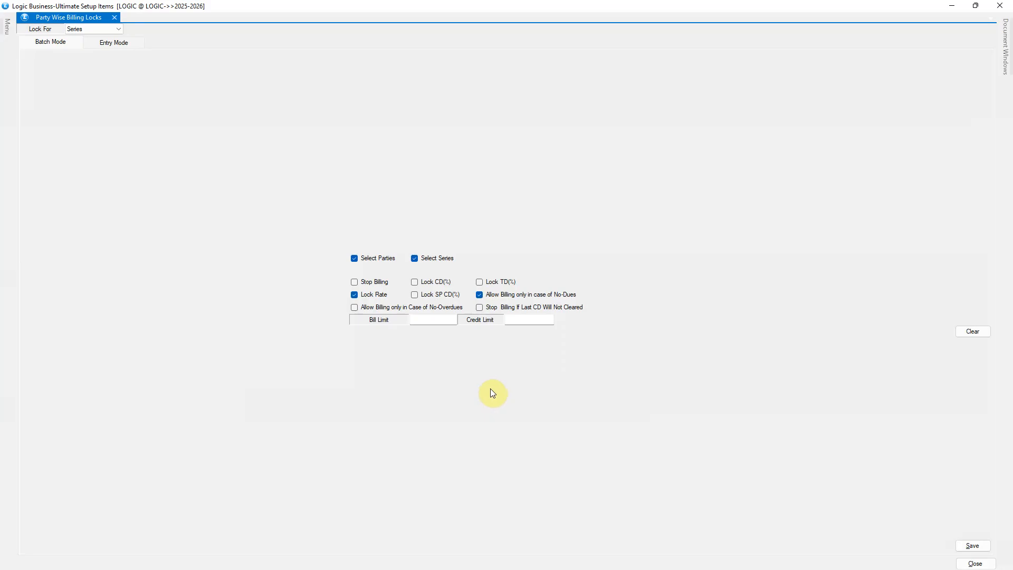
Set the Bill Limit to 12,000, turn off Allow Billing only in case of No-Dues, and save the locks
{"action": "left_click", "coordinate": [429, 320]}
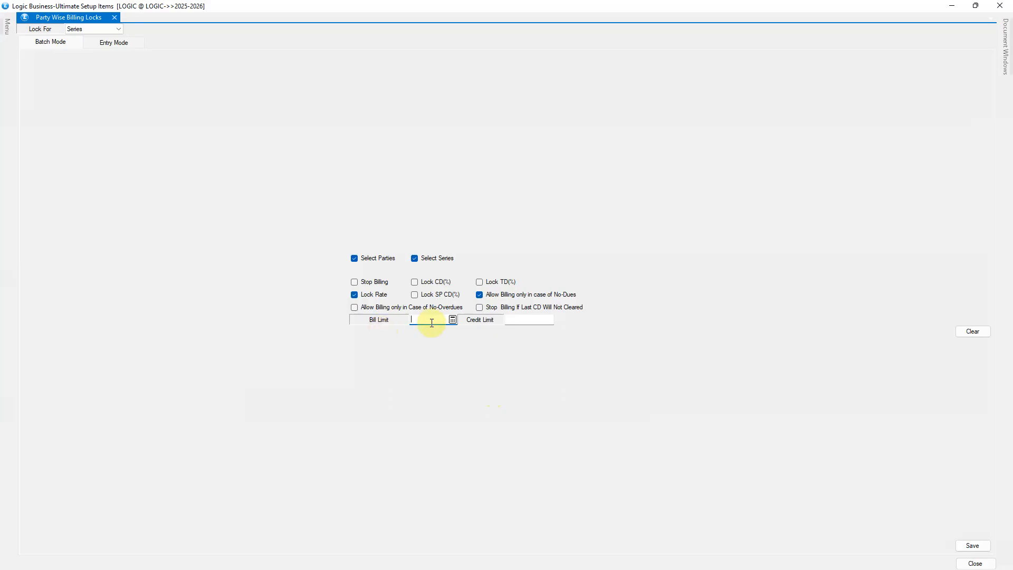
{"action": "left_click", "coordinate": [530, 321]}
{"action": "left_click", "coordinate": [427, 321]}
{"action": "type", "text": "120000"}
{"action": "left_click", "coordinate": [483, 296]}
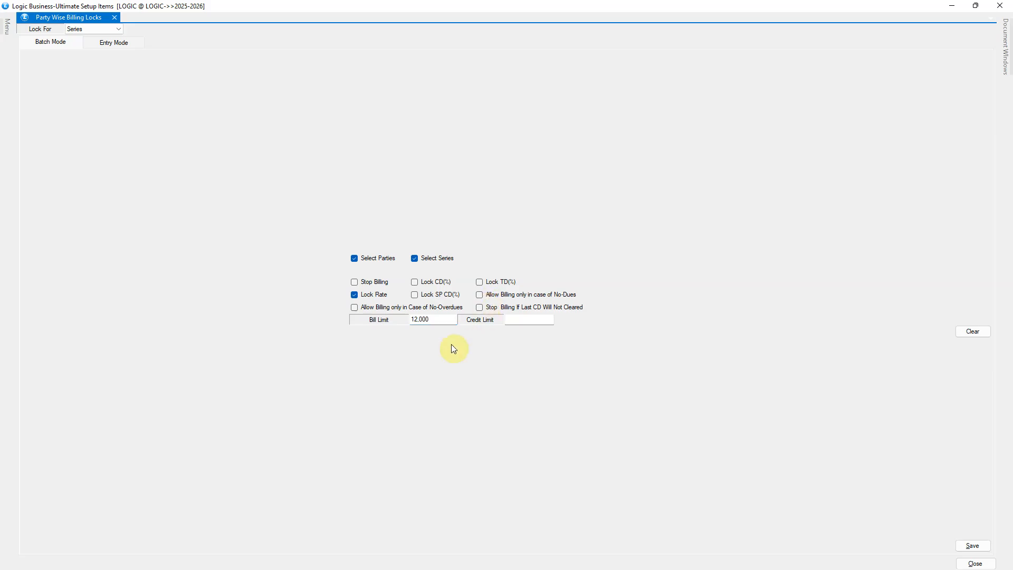
{"action": "key", "text": "alt+s"}
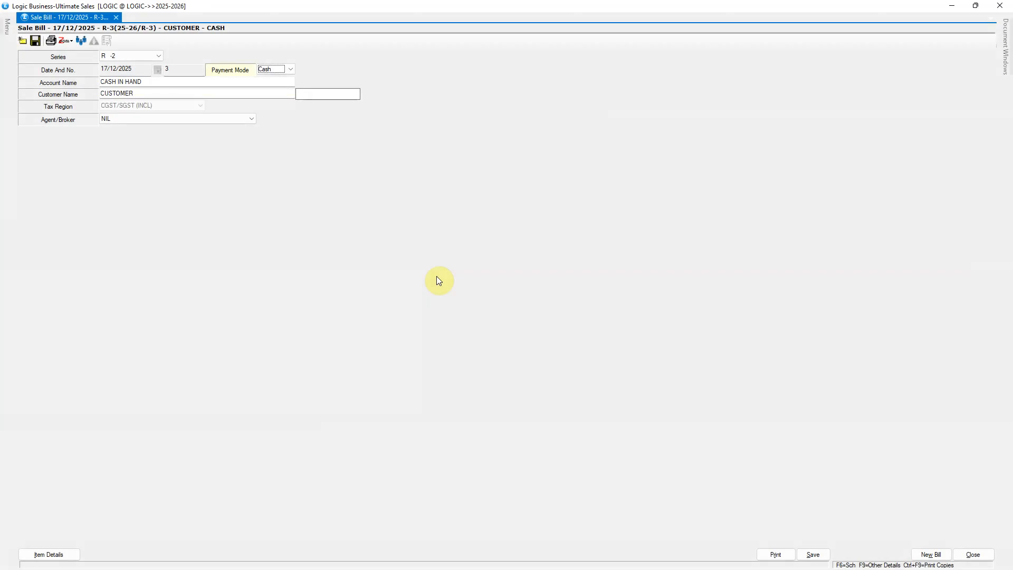
Make the new sale bill a Credit bill for the LOGIC ERP account and go to its item details
{"action": "left_click", "coordinate": [274, 69]}
{"action": "left_click", "coordinate": [280, 79]}
{"action": "type", "text": "LOGIC"}
{"action": "key", "text": "Return"}
{"action": "key", "text": "alt+i"}
Add item 978890-OP B to the bill with a quantity of 10
{"action": "left_click", "coordinate": [184, 96]}
{"action": "key", "text": "Return"}
{"action": "key", "text": "Return"}
{"action": "left_click", "coordinate": [393, 104]}
{"action": "type", "text": "10"}
{"action": "key", "text": "Return"}
{"action": "key", "text": "Return"}
{"action": "key", "text": "Return"}
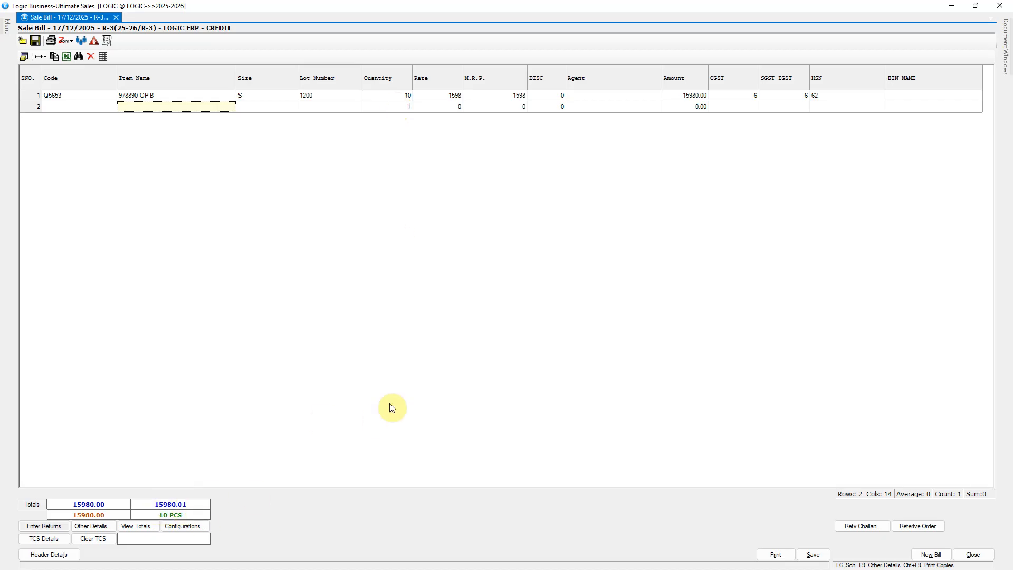
Try to save the 10-piece credit bill to test the bill limit
{"action": "key", "text": "alt+s"}
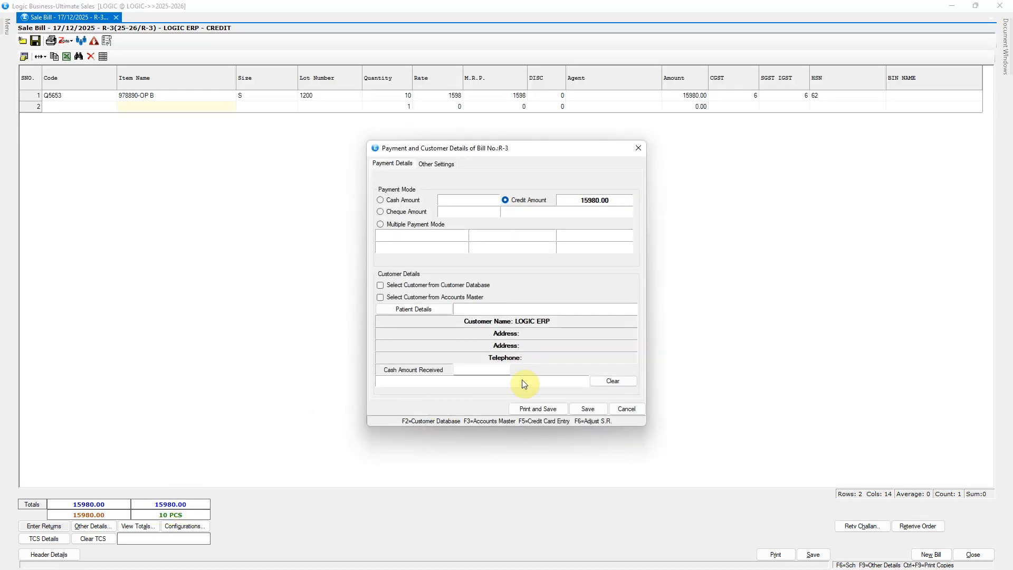
{"action": "left_click", "coordinate": [584, 409]}
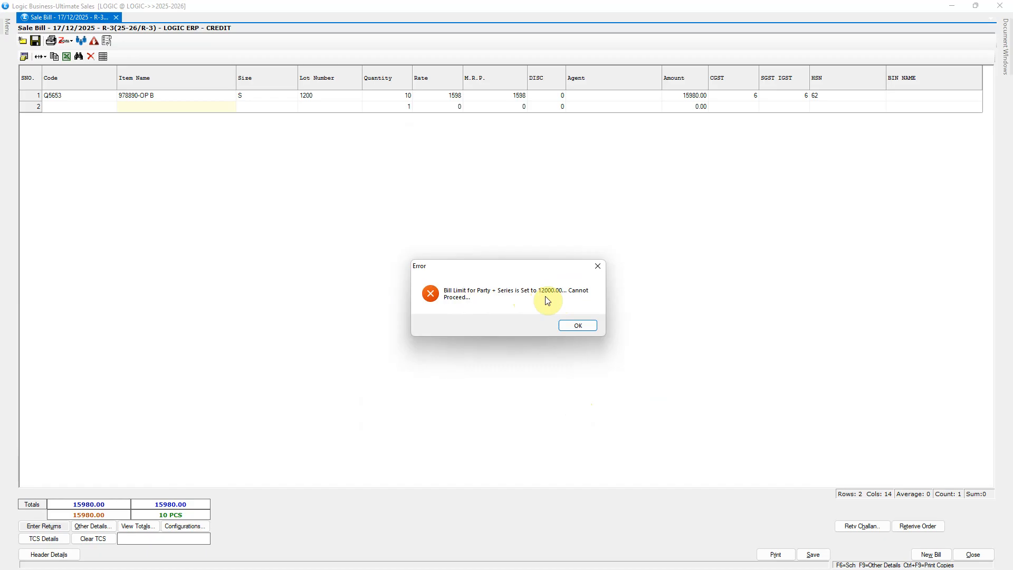
{"action": "left_click", "coordinate": [577, 325]}
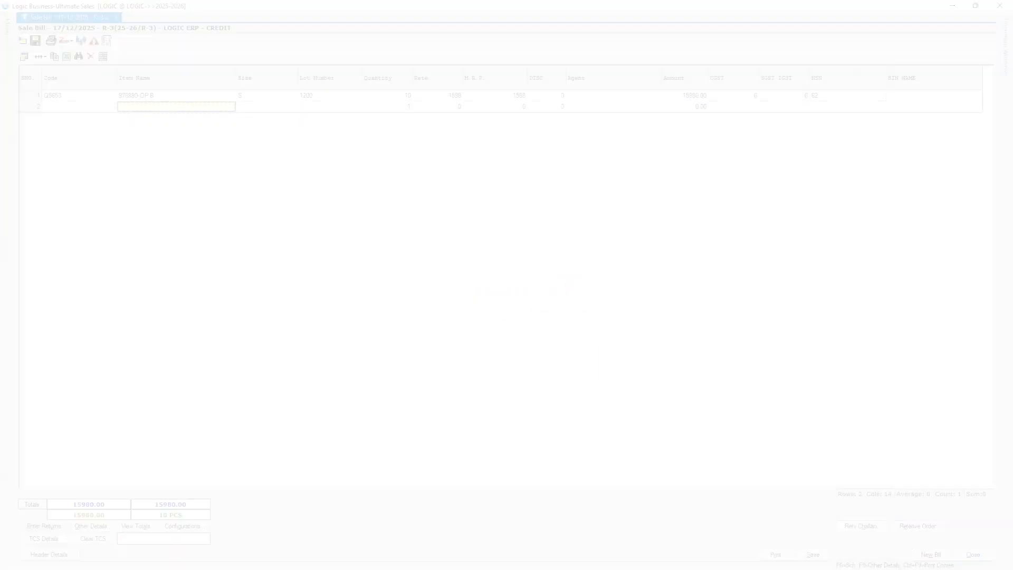